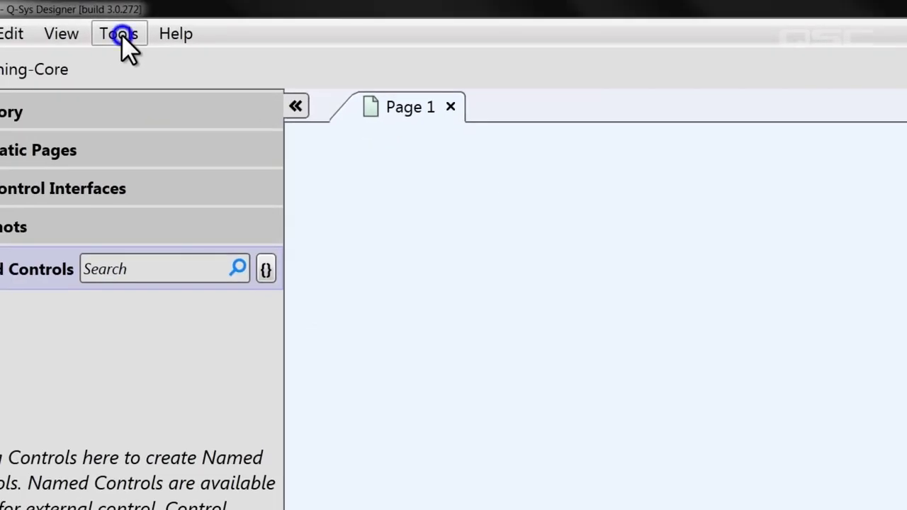
# - Reach the Q-Sys Designer 3.0 download page on qsc.com and start the download
pyautogui.click(206, 440)
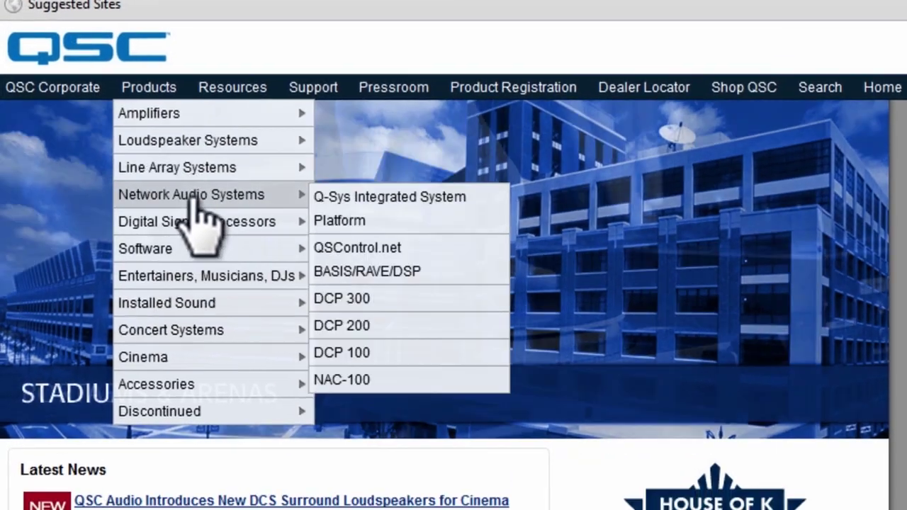
pyautogui.moveTo(145, 248)
pyautogui.click(483, 400)
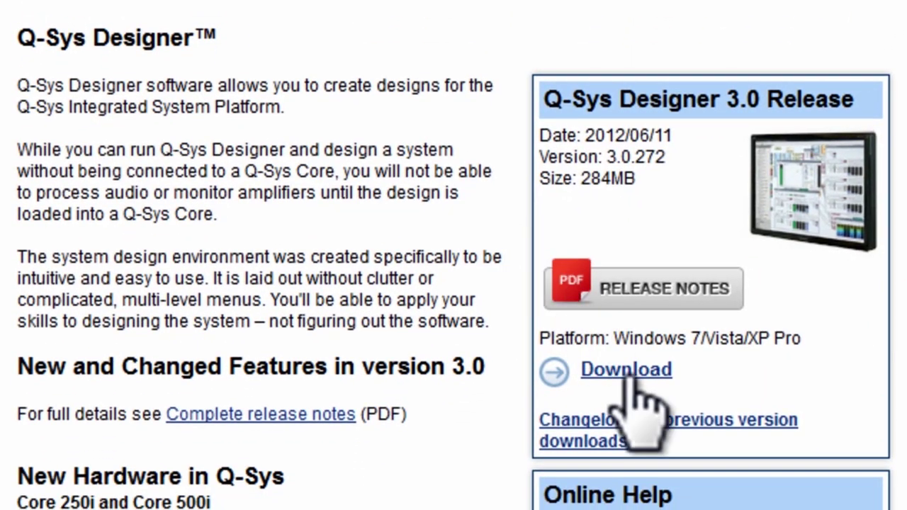
pyautogui.click(627, 382)
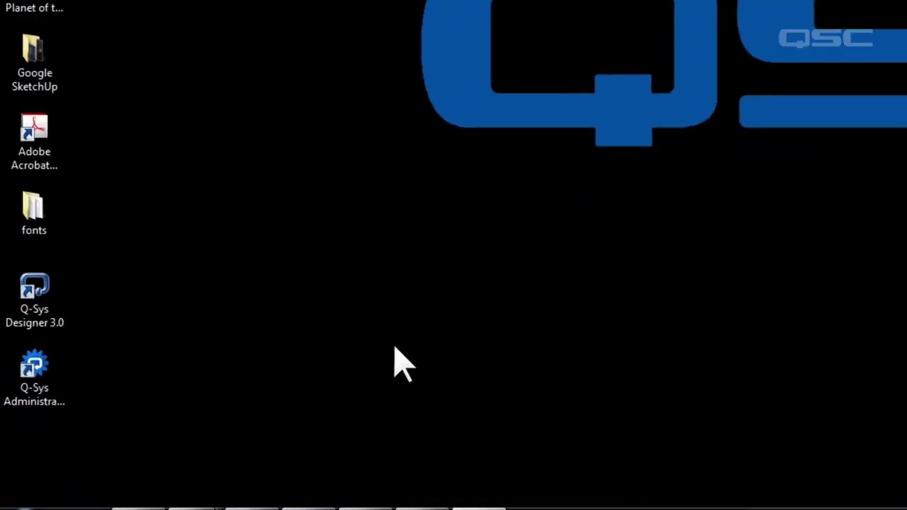
# - Launch Q-Sys Administrator and administer the QSC Training Session design
pyautogui.doubleClick(14, 422)
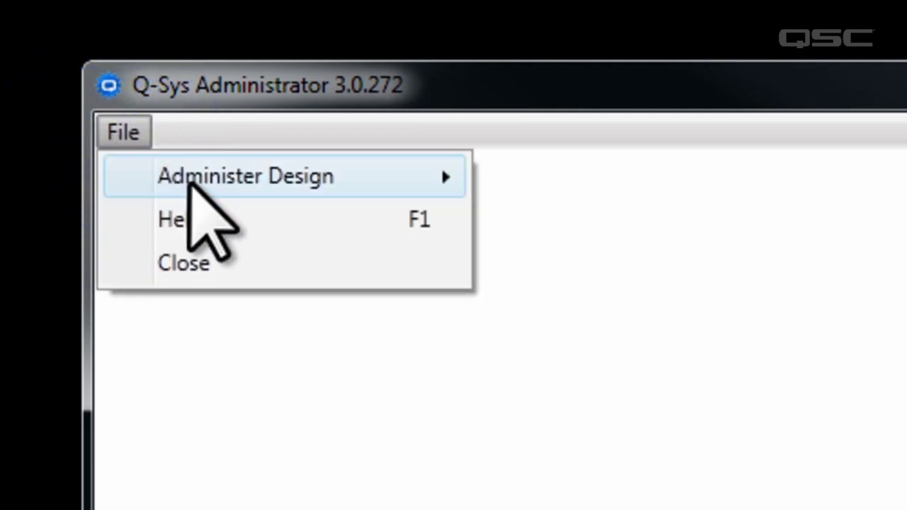
pyautogui.moveTo(245, 177)
pyautogui.click(595, 190)
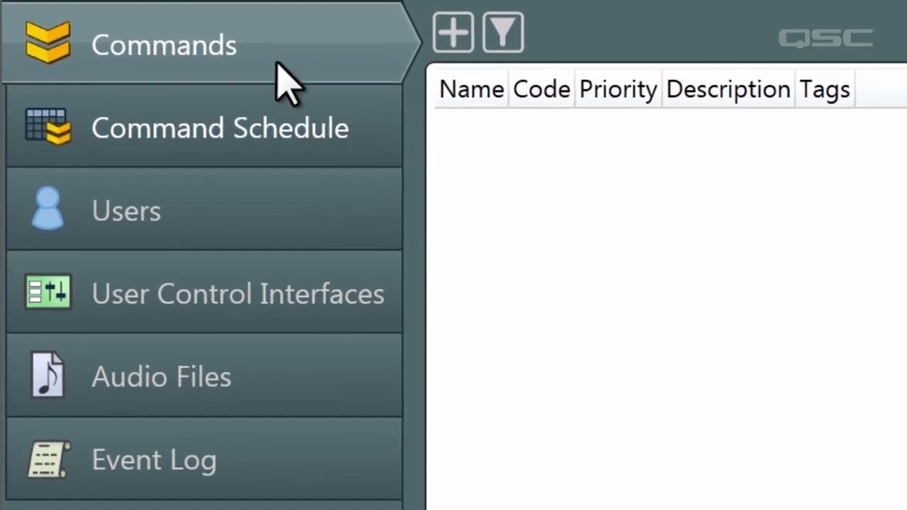
# - Browse Command Schedule, Users, Control Interfaces, Audio Files, Event Log, PA settings, Page Stations and PA Zones
pyautogui.click(251, 131)
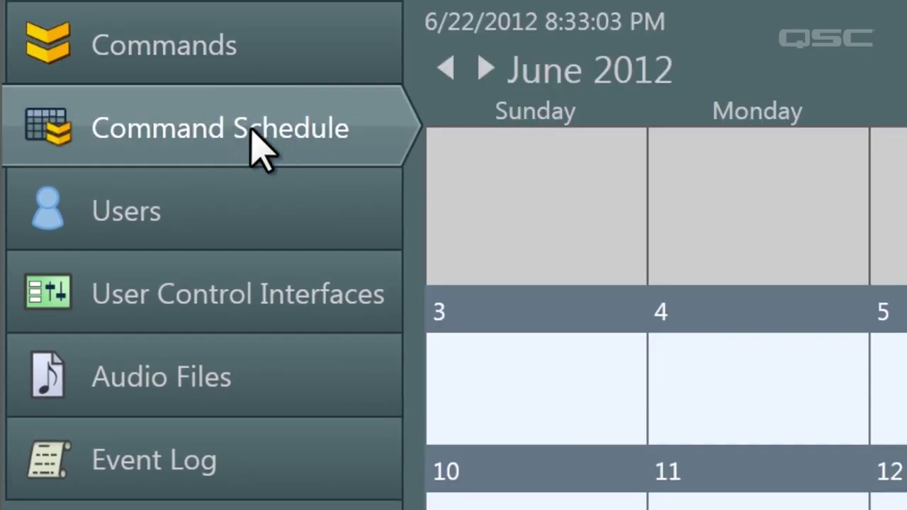
pyautogui.click(248, 216)
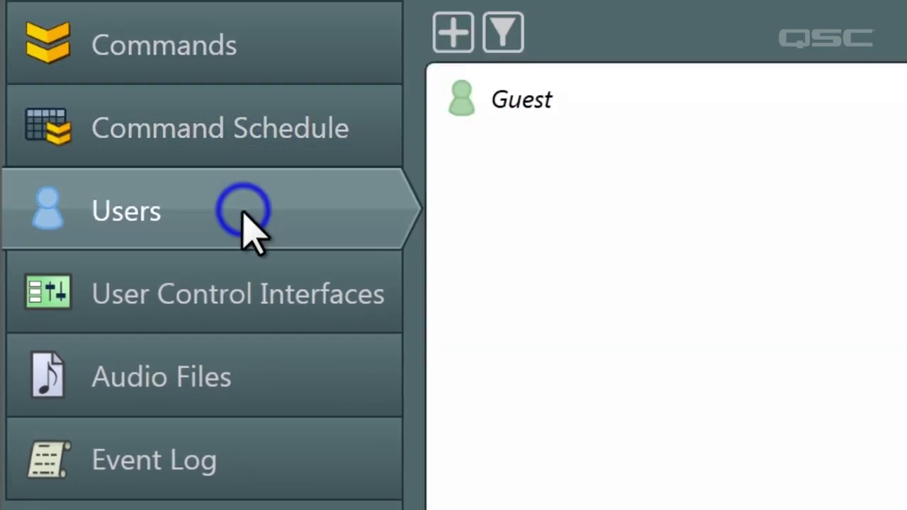
pyautogui.click(244, 296)
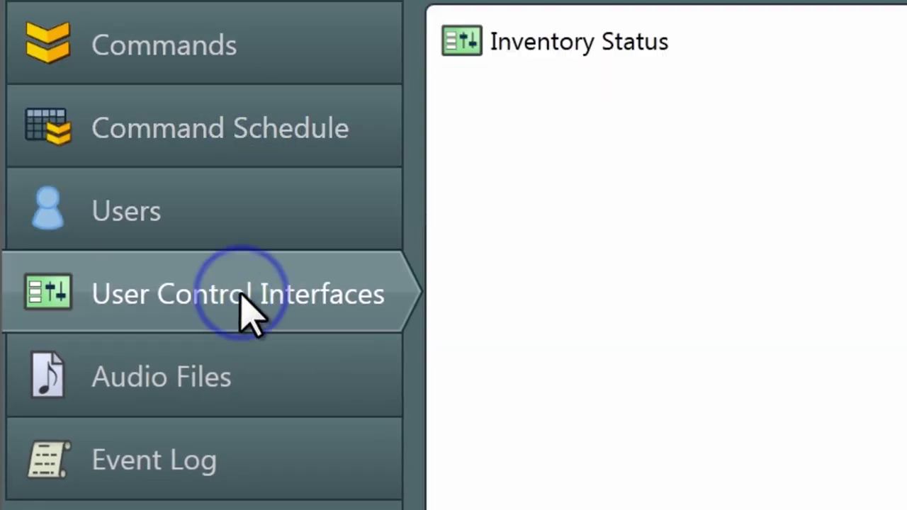
pyautogui.click(234, 366)
pyautogui.click(231, 473)
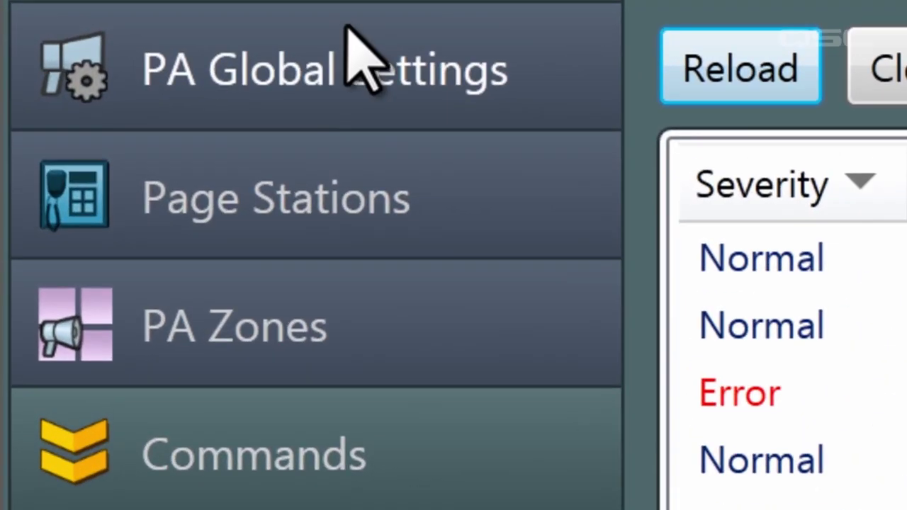
pyautogui.click(352, 49)
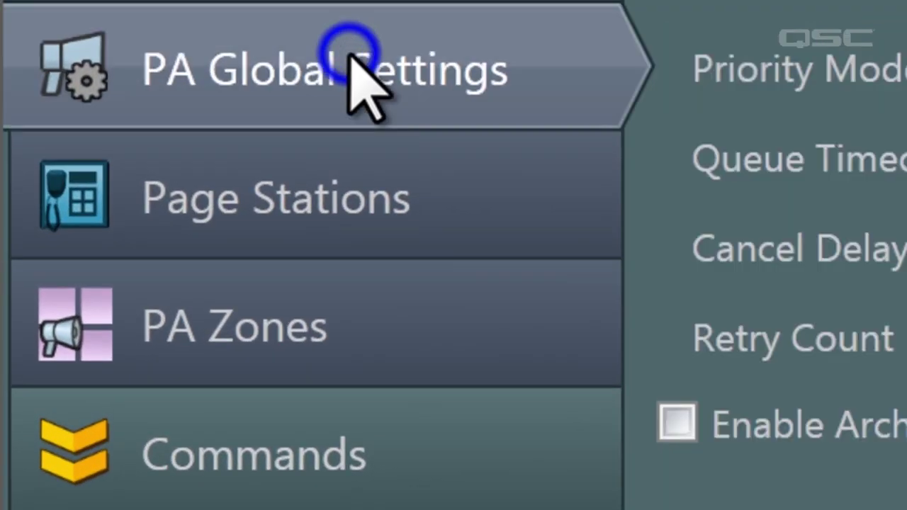
pyautogui.click(319, 192)
pyautogui.click(305, 351)
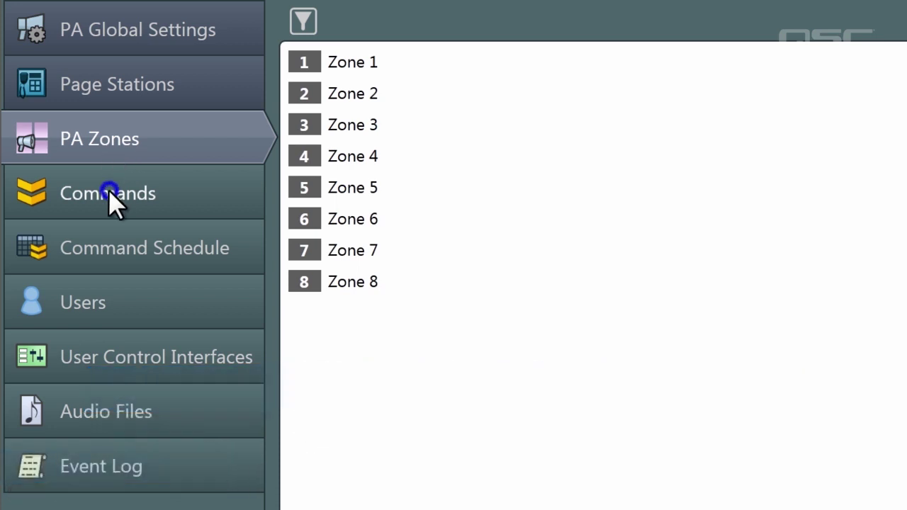
# - Return to the Commands list and show the control change and snapshot load command types
pyautogui.click(109, 189)
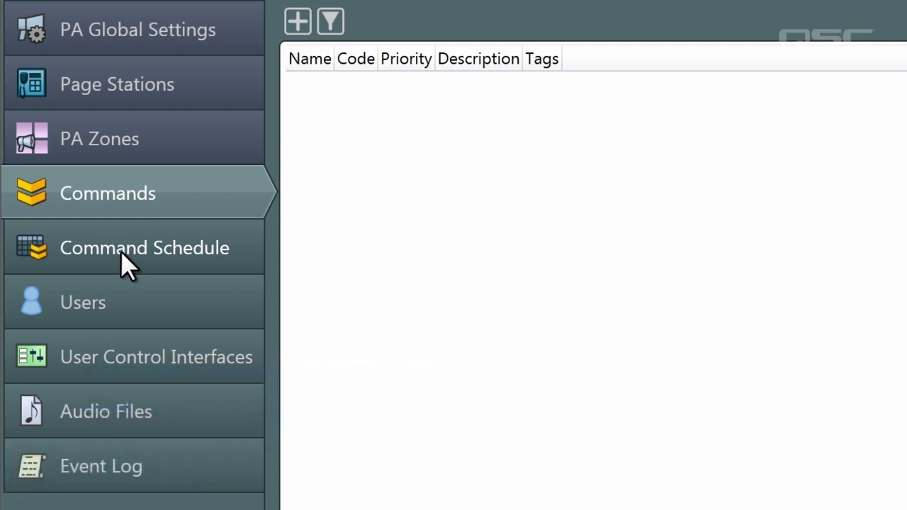
pyautogui.click(296, 23)
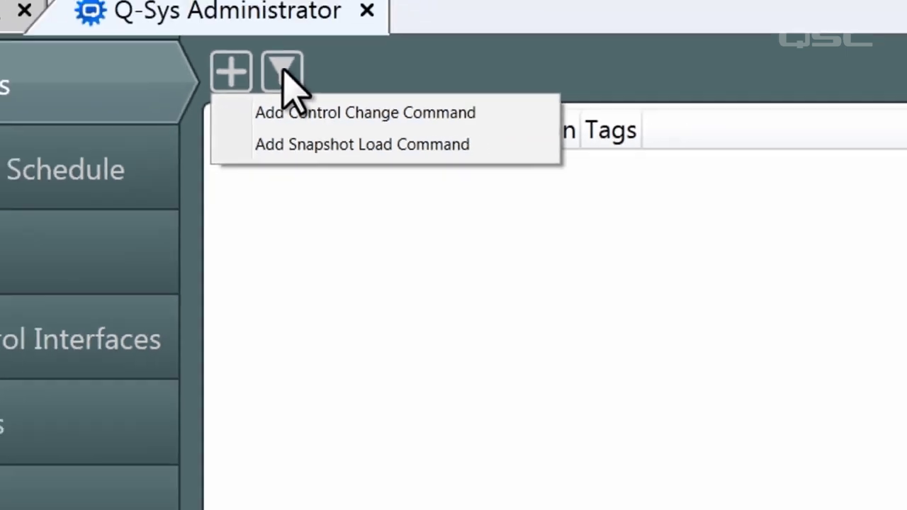
# - Go offline, place an Audio Player on the schematic and open its control panel
pyautogui.press('F7')
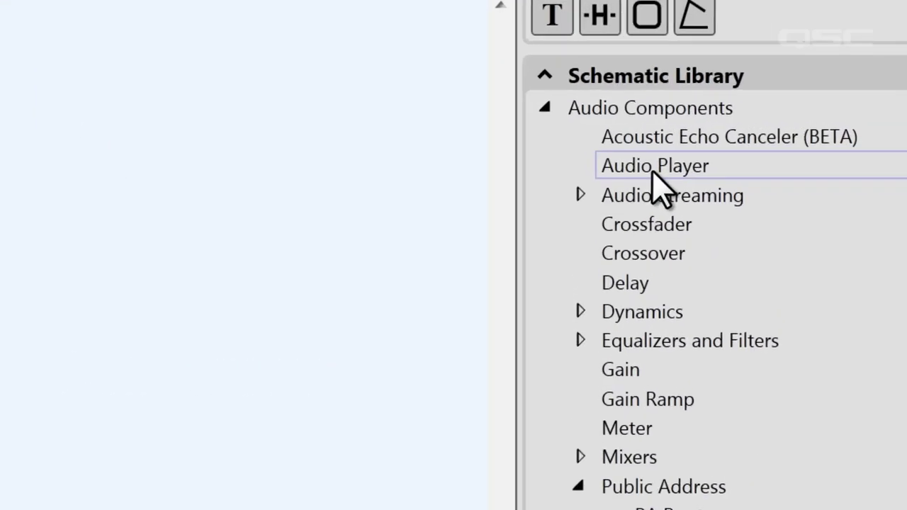
pyautogui.moveTo(824, 148); pyautogui.dragTo(367, 119)
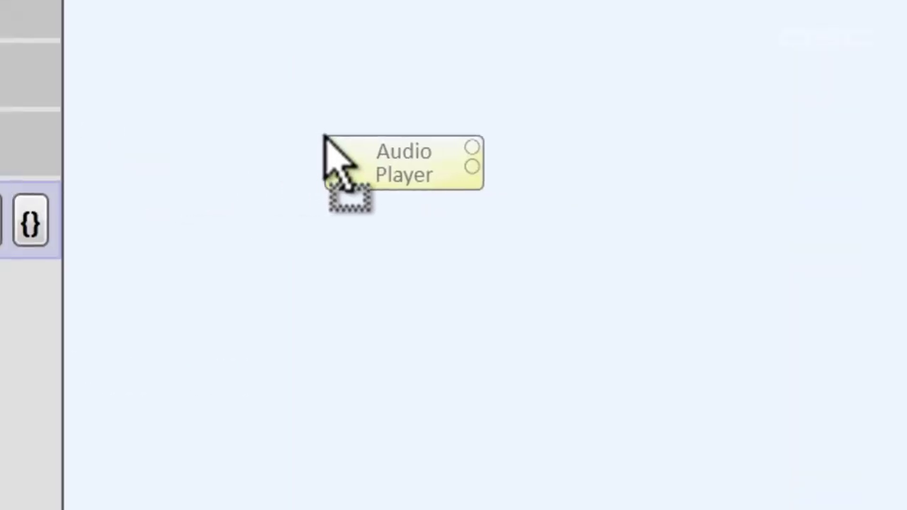
pyautogui.doubleClick(538, 121)
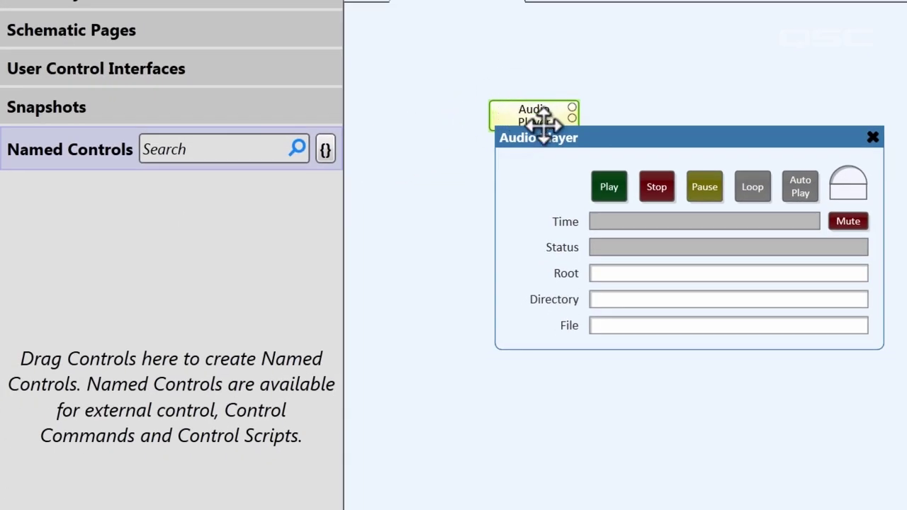
# - Publish Pause and gain as AudioPlayerPause and AudioPlayerGain named controls, then send to the core
pyautogui.moveTo(702, 188); pyautogui.dragTo(469, 244)
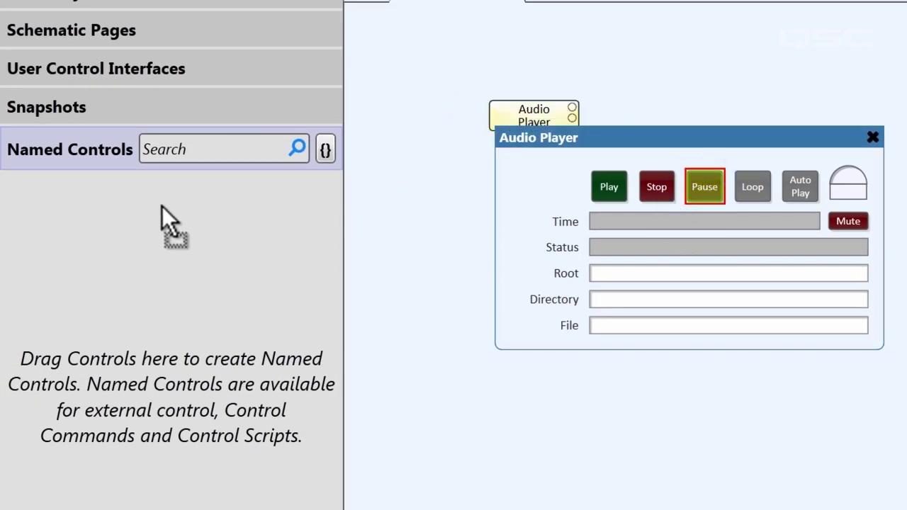
pyautogui.moveTo(163, 220); pyautogui.dragTo(165, 221)
pyautogui.moveTo(849, 186); pyautogui.dragTo(662, 255)
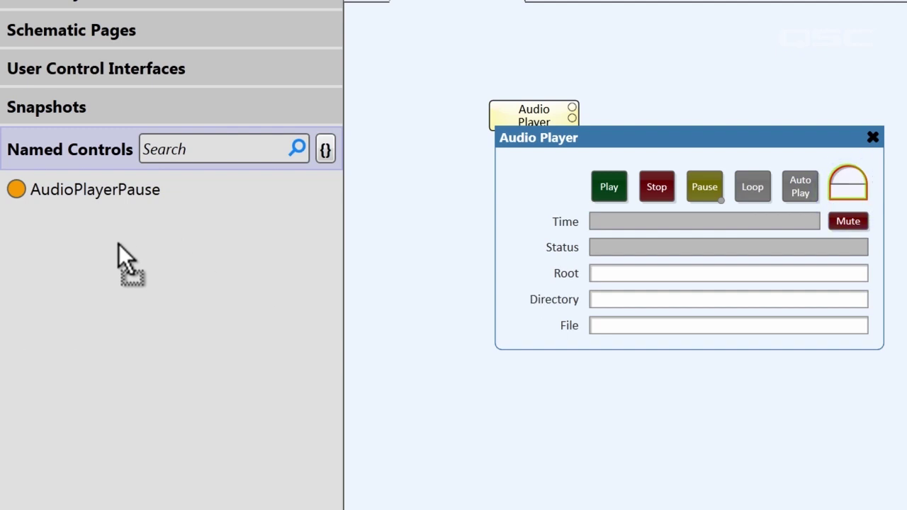
pyautogui.moveTo(119, 244); pyautogui.dragTo(119, 244)
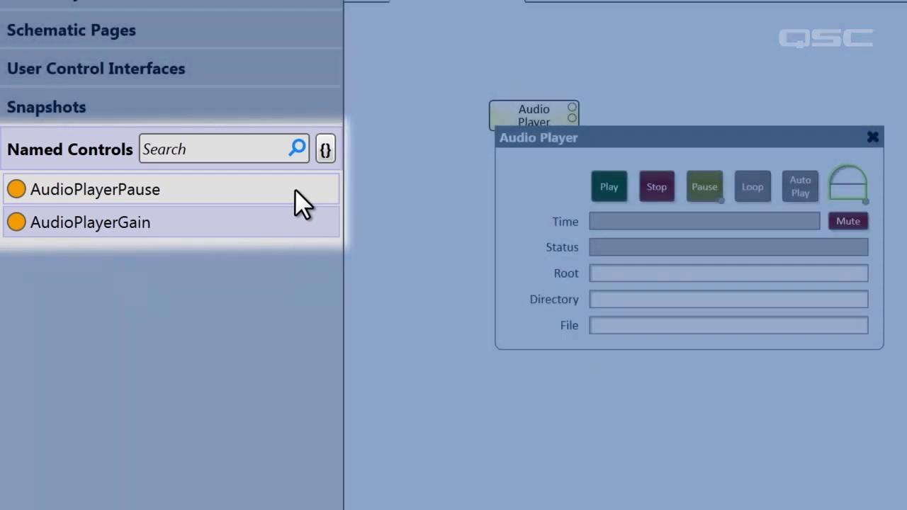
pyautogui.press('F5')
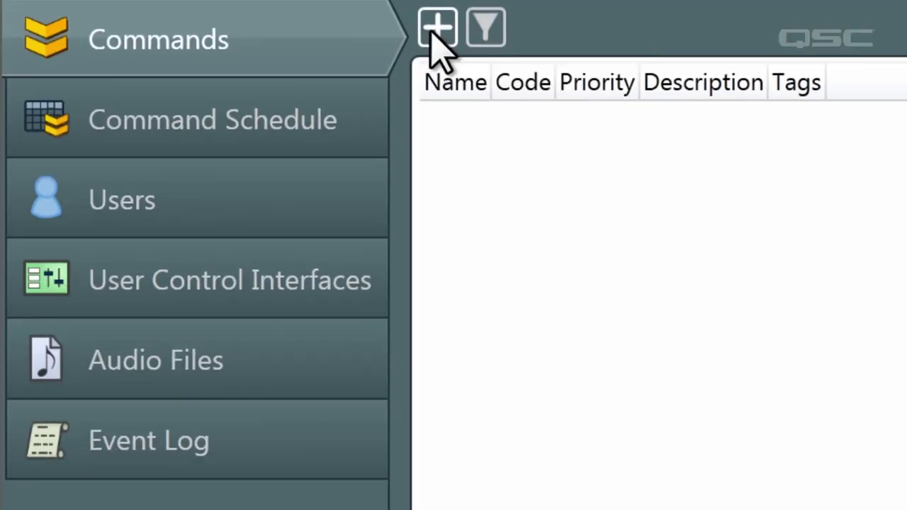
# - Create a control change command named 'Gain to Full' with code 150
pyautogui.click(430, 29)
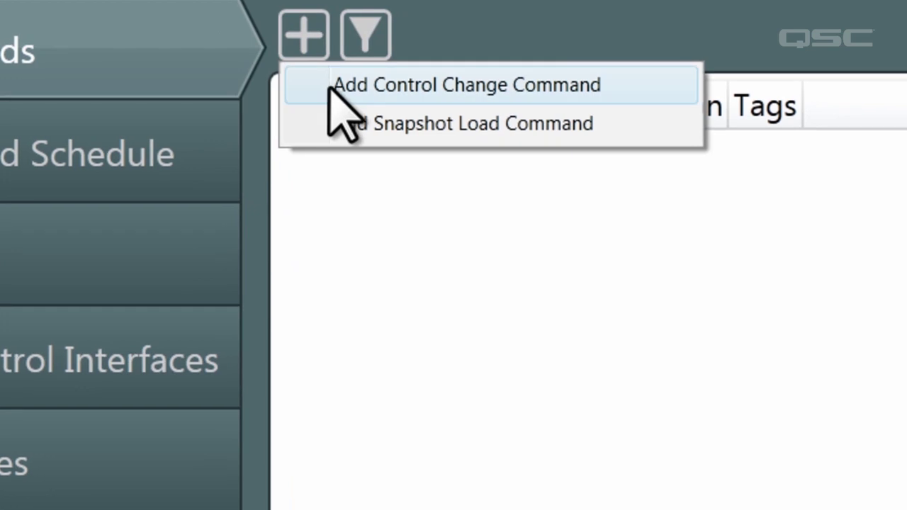
pyautogui.click(330, 88)
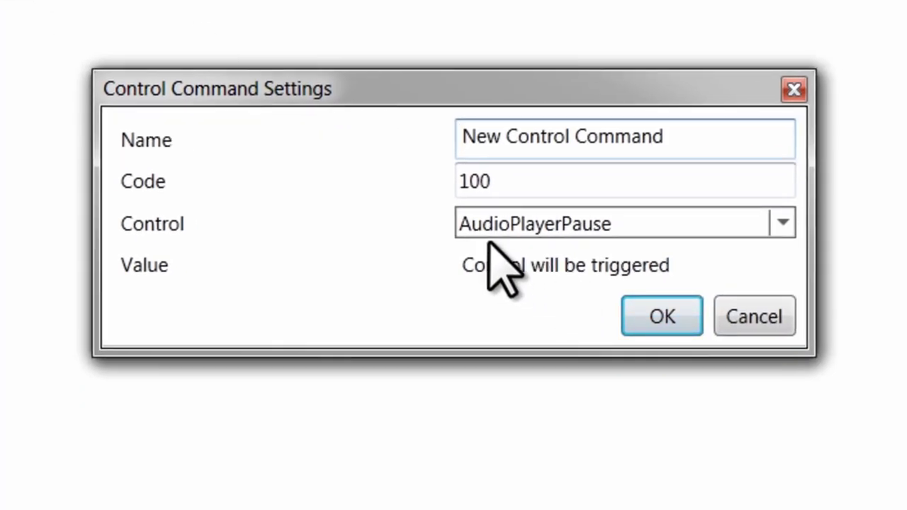
pyautogui.click(689, 150)
pyautogui.hotkey('ctrl', 'a')
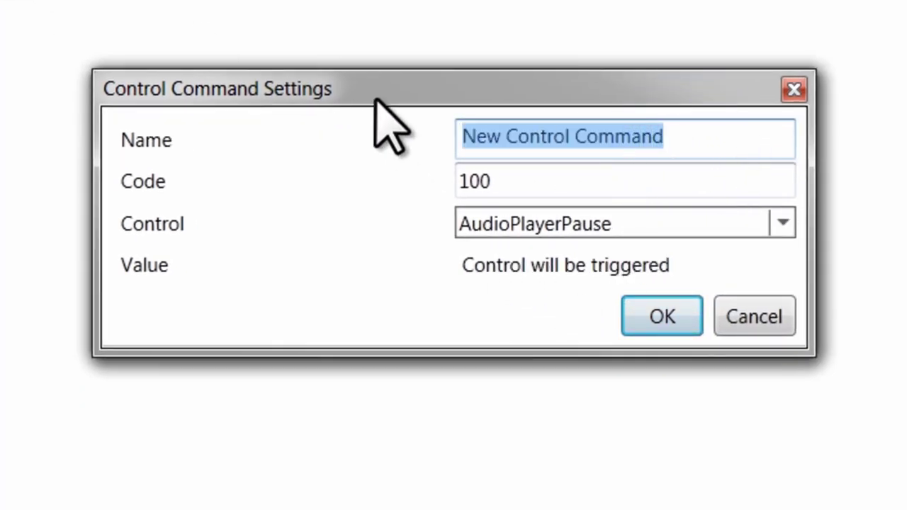
pyautogui.write('Gain to Full')
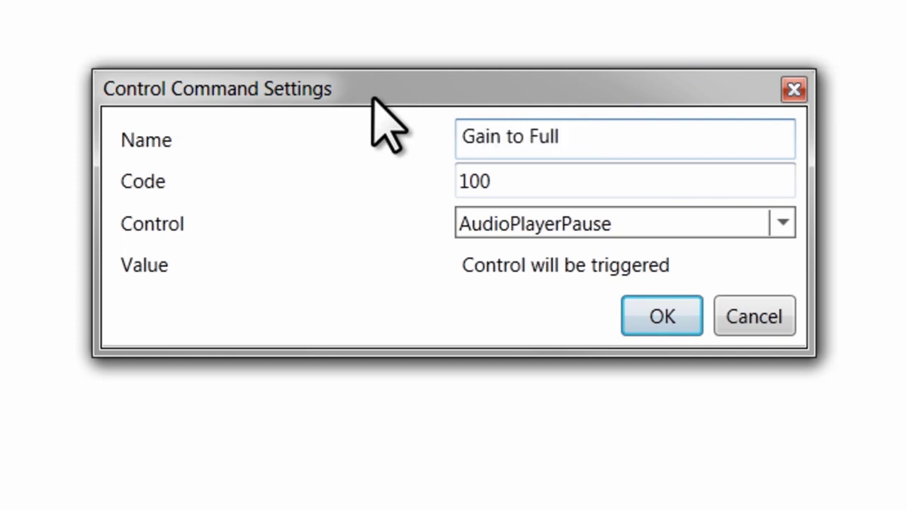
pyautogui.doubleClick(546, 186)
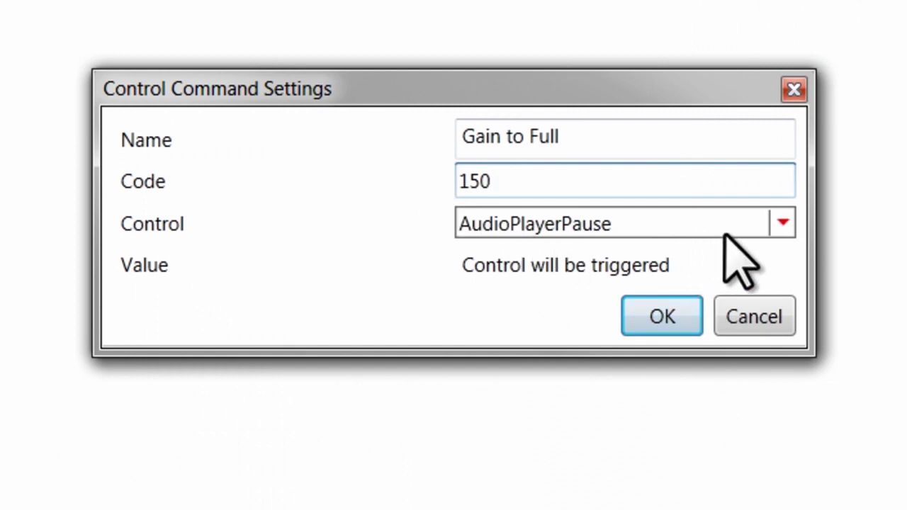
# - Target AudioPlayerGain with value 20 and a 5-second ramp, and save the command
pyautogui.click(741, 224)
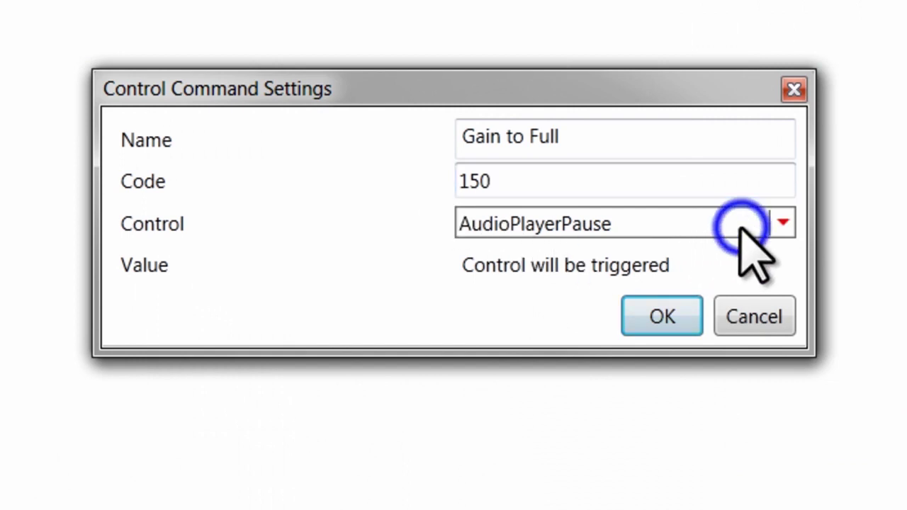
pyautogui.click(693, 253)
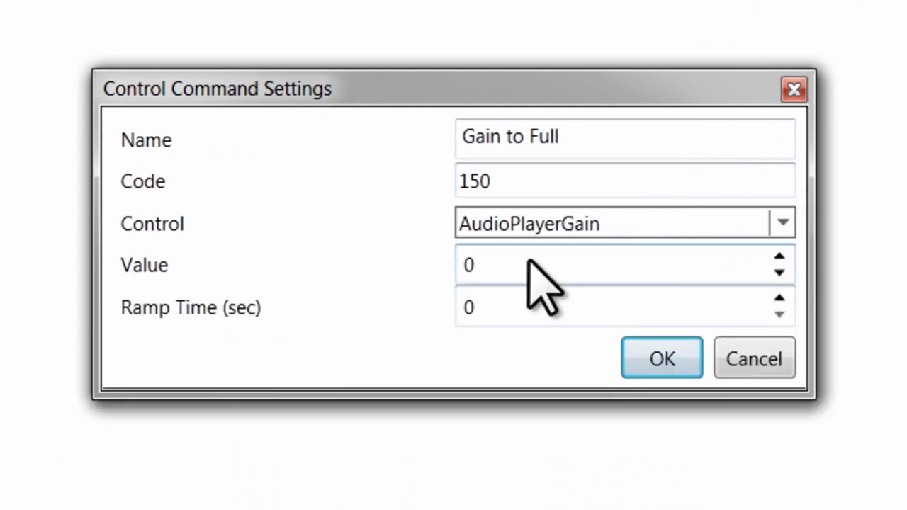
pyautogui.doubleClick(493, 269)
pyautogui.write('20')
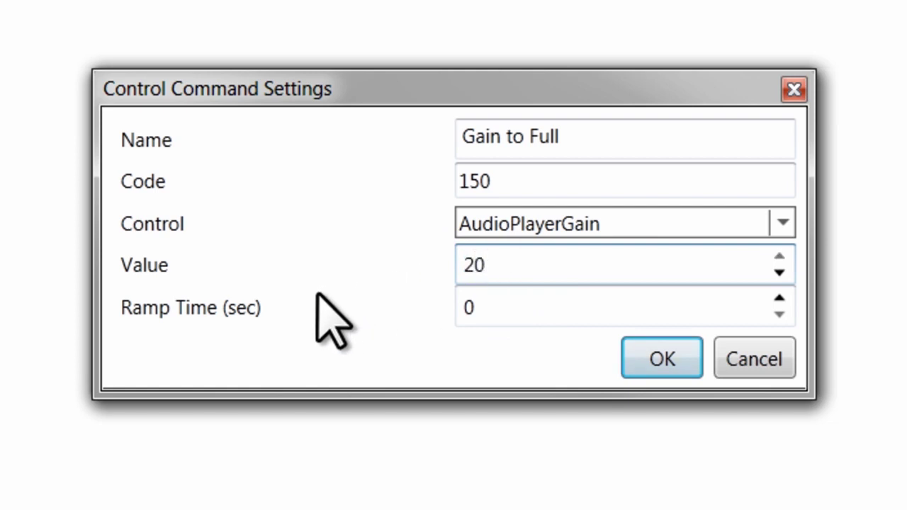
pyautogui.click(779, 299)
pyautogui.click(779, 298)
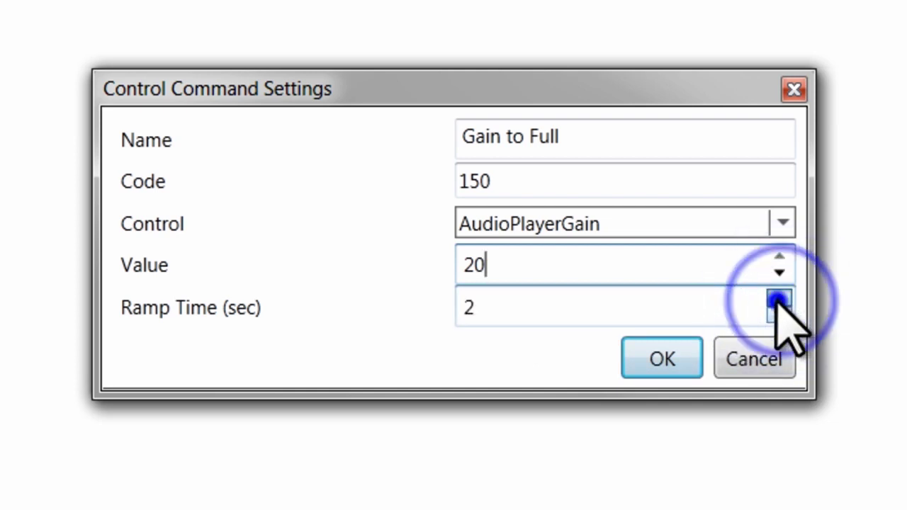
pyautogui.click(780, 299)
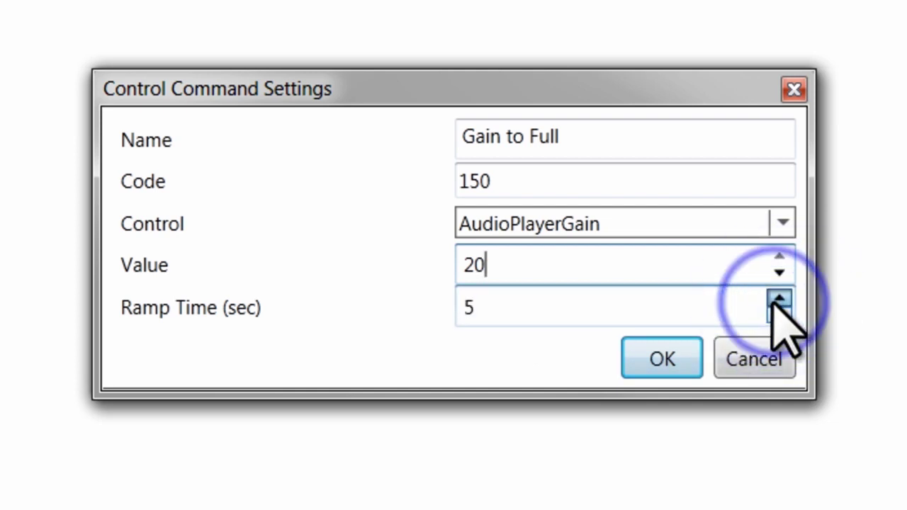
pyautogui.click(670, 361)
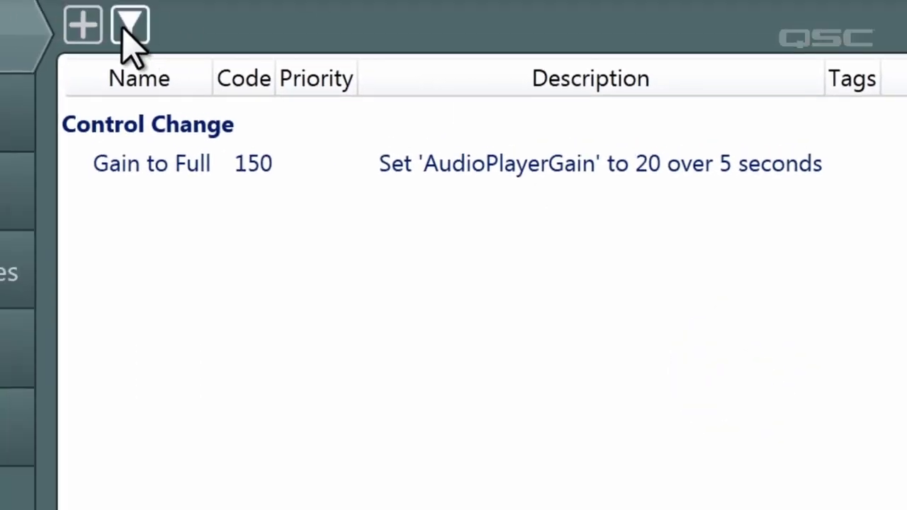
pyautogui.click(83, 25)
# - Create a control change command named 'Pause Button' (code 100) for AudioPlayerPause
pyautogui.click(92, 62)
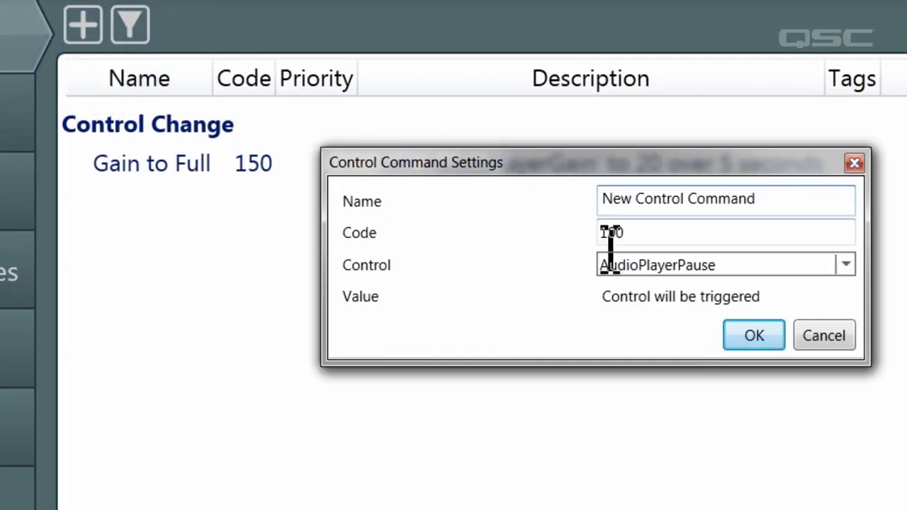
pyautogui.moveTo(783, 206); pyautogui.dragTo(543, 169)
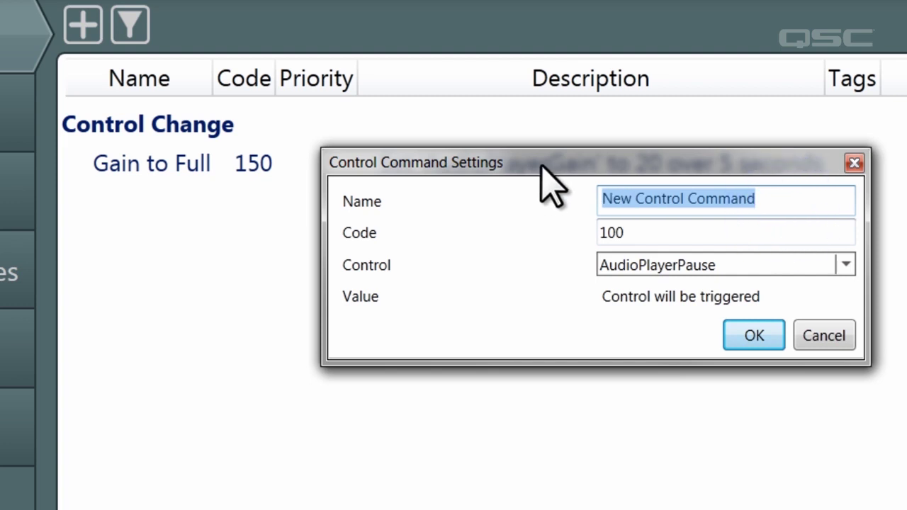
pyautogui.write('Pause Button')
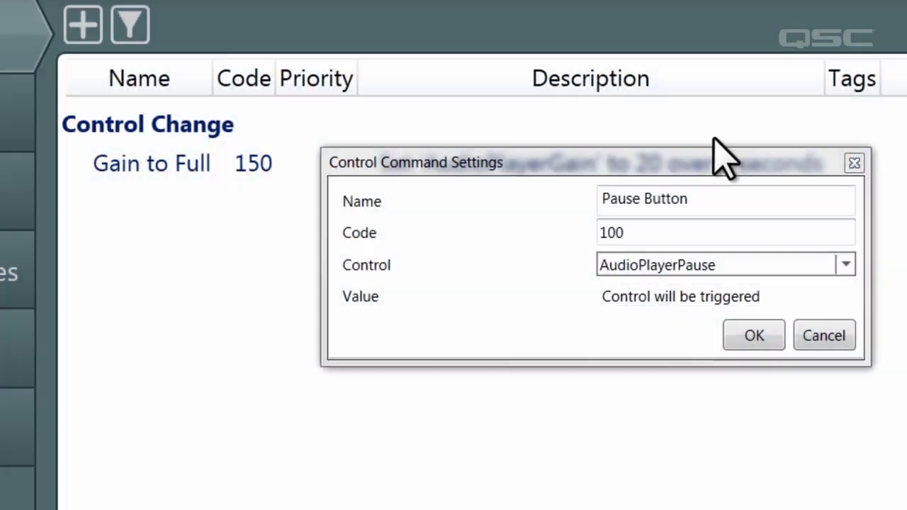
pyautogui.click(771, 334)
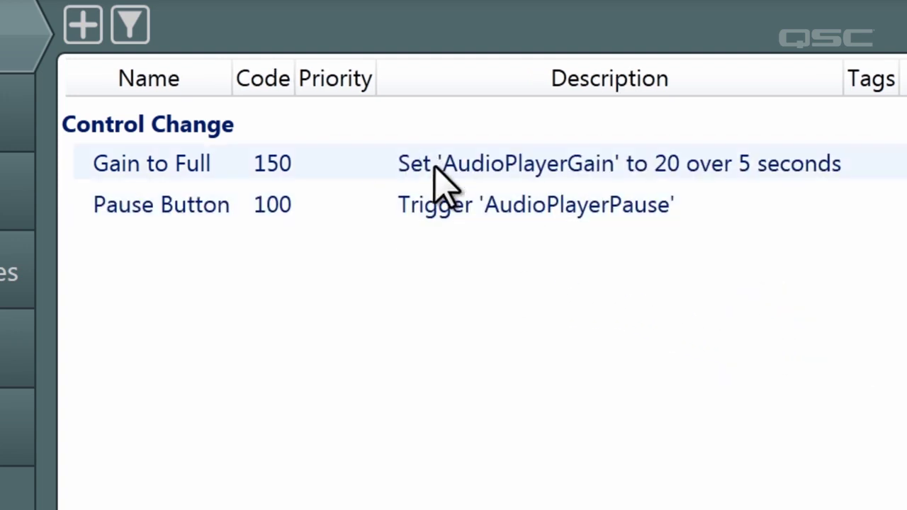
# - Sort commands by Name and Description, resize those columns, and recheck the Pause Button settings
pyautogui.click(168, 78)
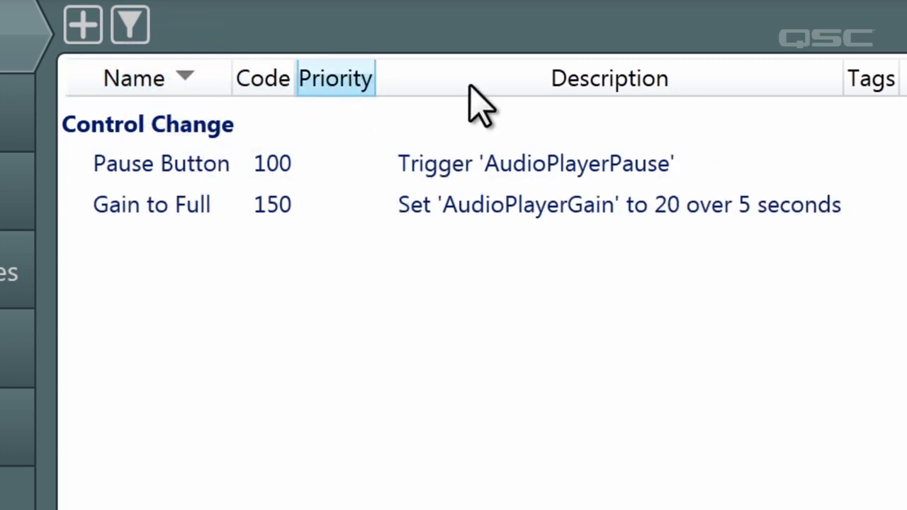
pyautogui.click(602, 91)
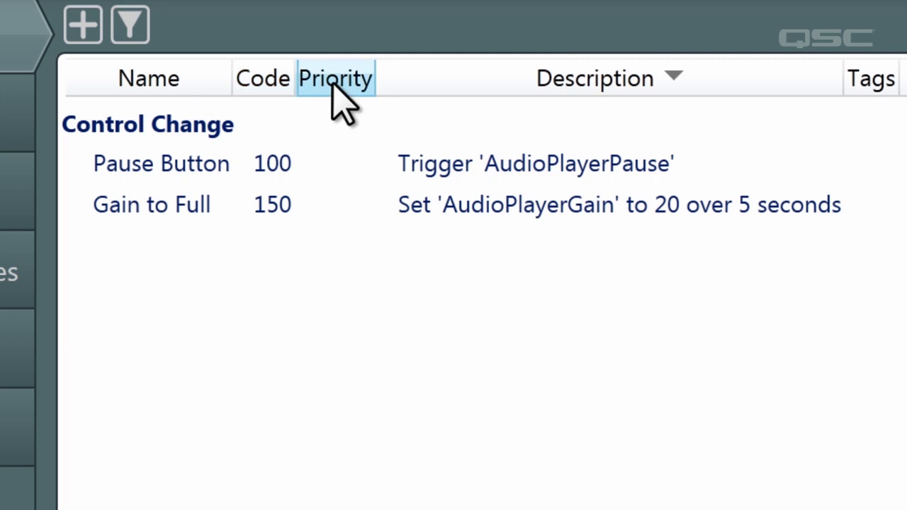
pyautogui.moveTo(234, 78); pyautogui.dragTo(299, 78)
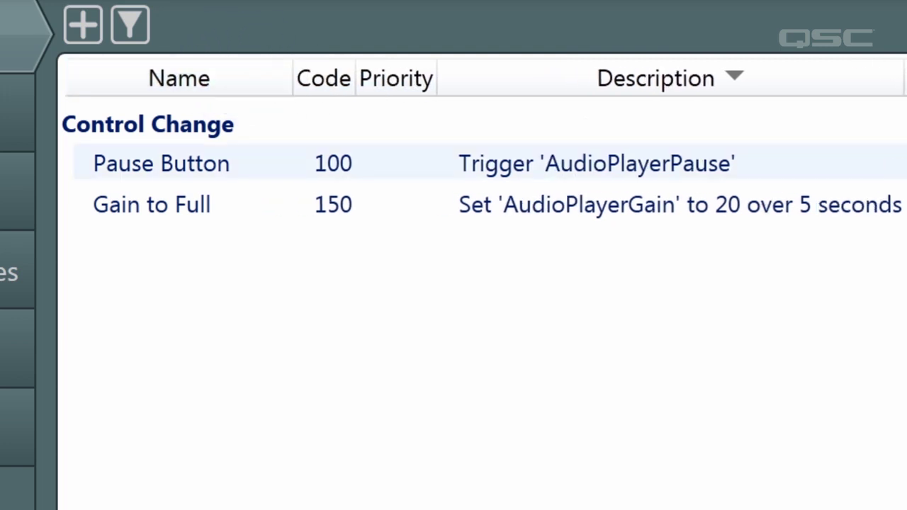
pyautogui.moveTo(695, 58); pyautogui.dragTo(571, 59)
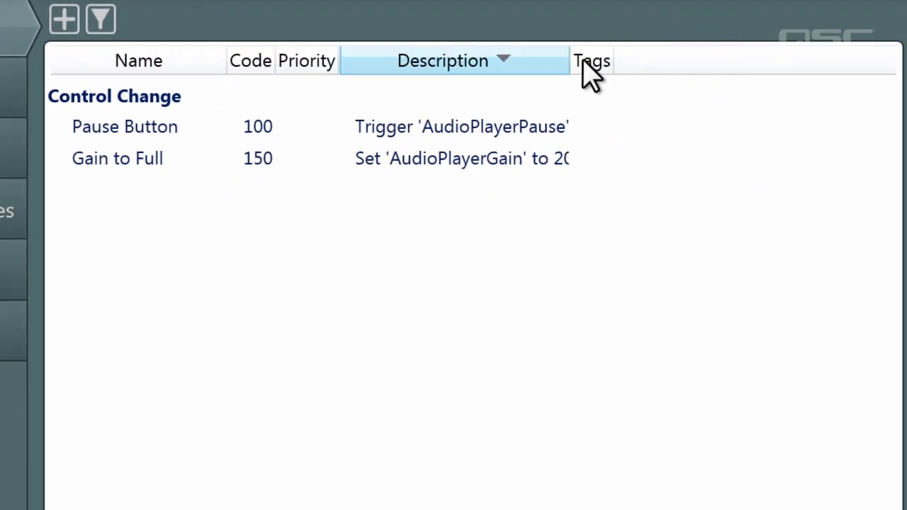
pyautogui.click(515, 131)
pyautogui.doubleClick(515, 132)
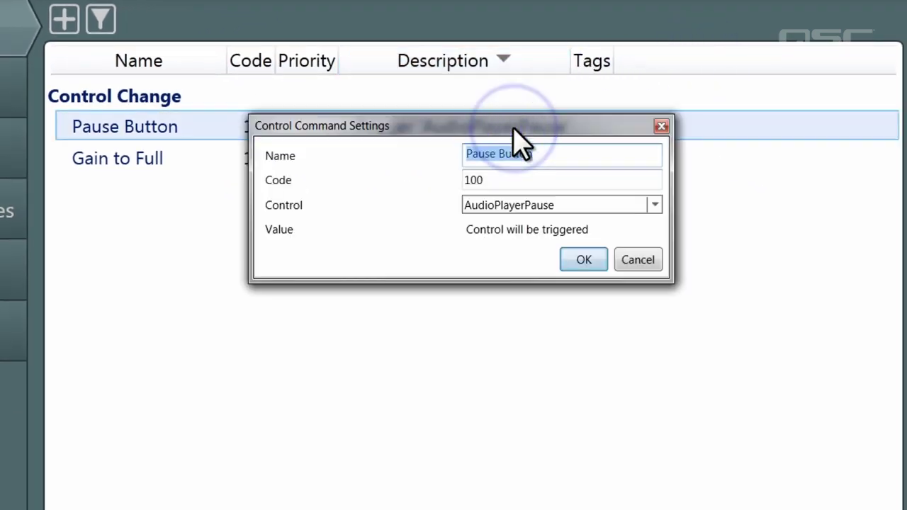
pyautogui.click(597, 257)
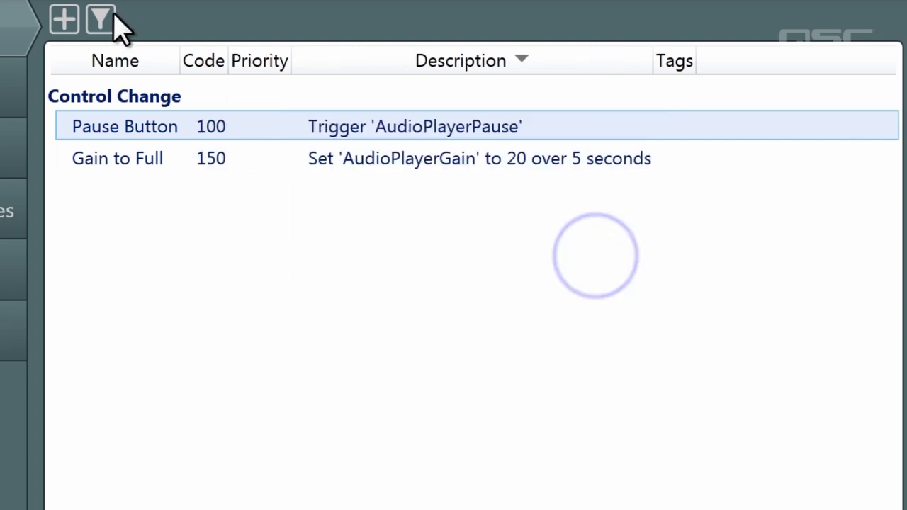
pyautogui.click(70, 30)
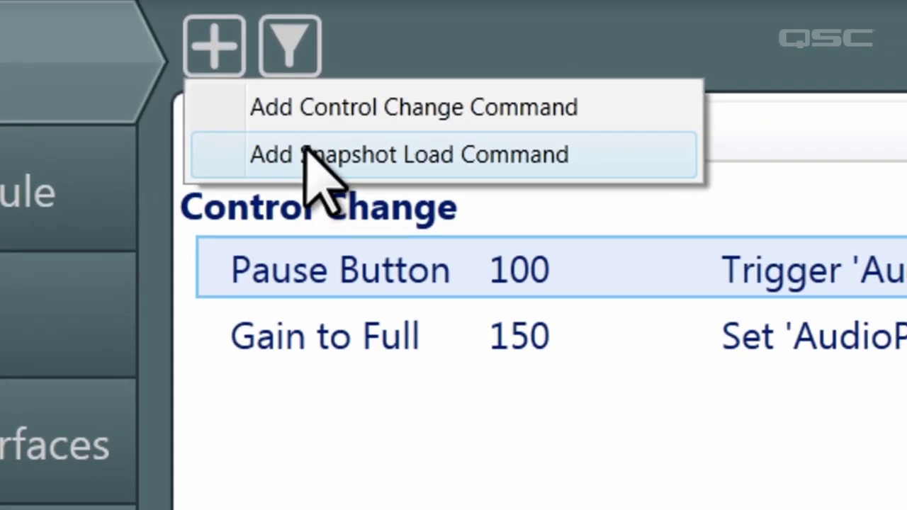
# - Add a snapshot load command with bank Global, snapshot number 4 and ramp time 3 seconds
pyautogui.click(301, 153)
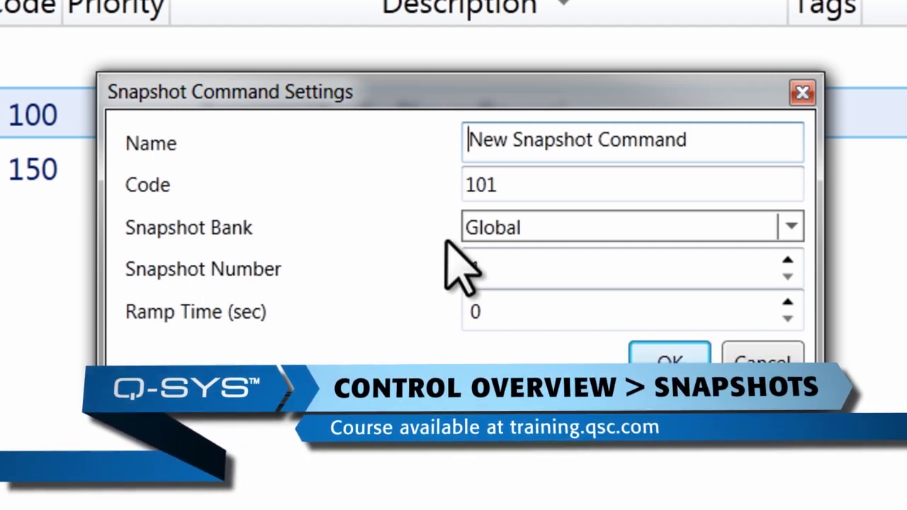
pyautogui.click(791, 228)
pyautogui.click(718, 259)
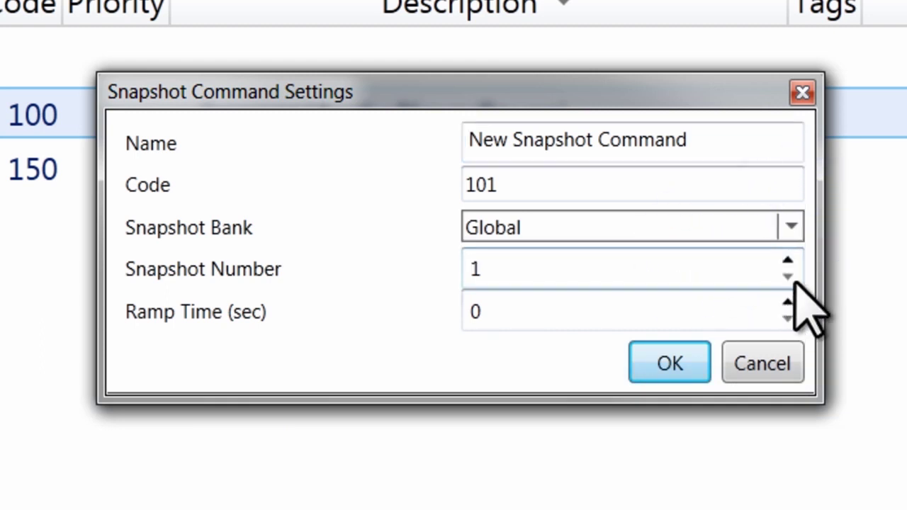
pyautogui.tripleClick(788, 262)
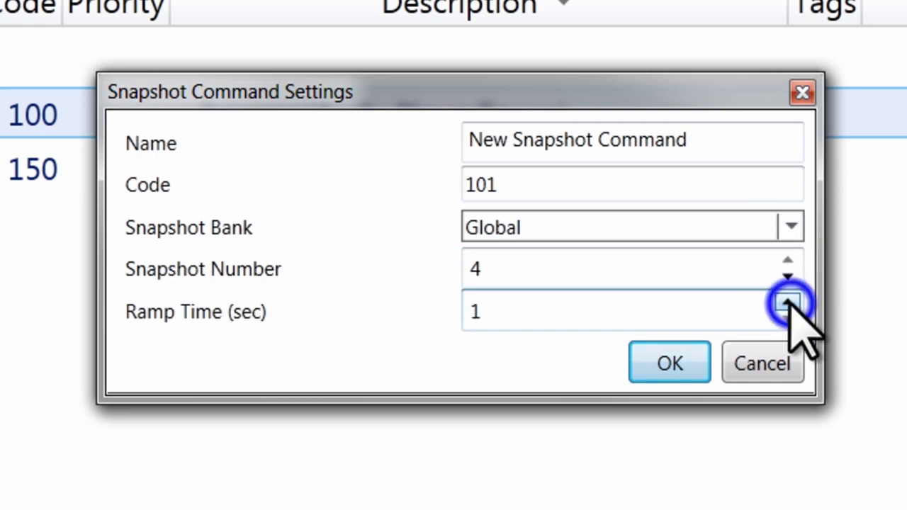
pyautogui.click(788, 304)
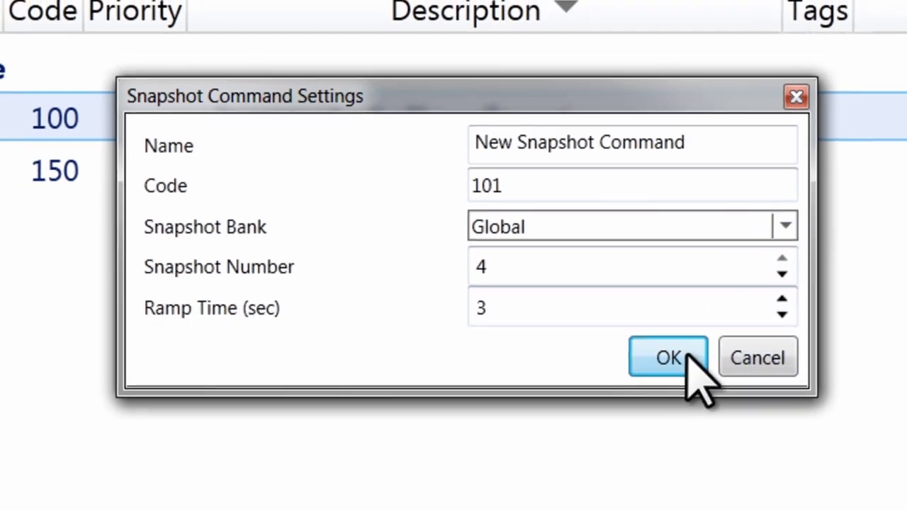